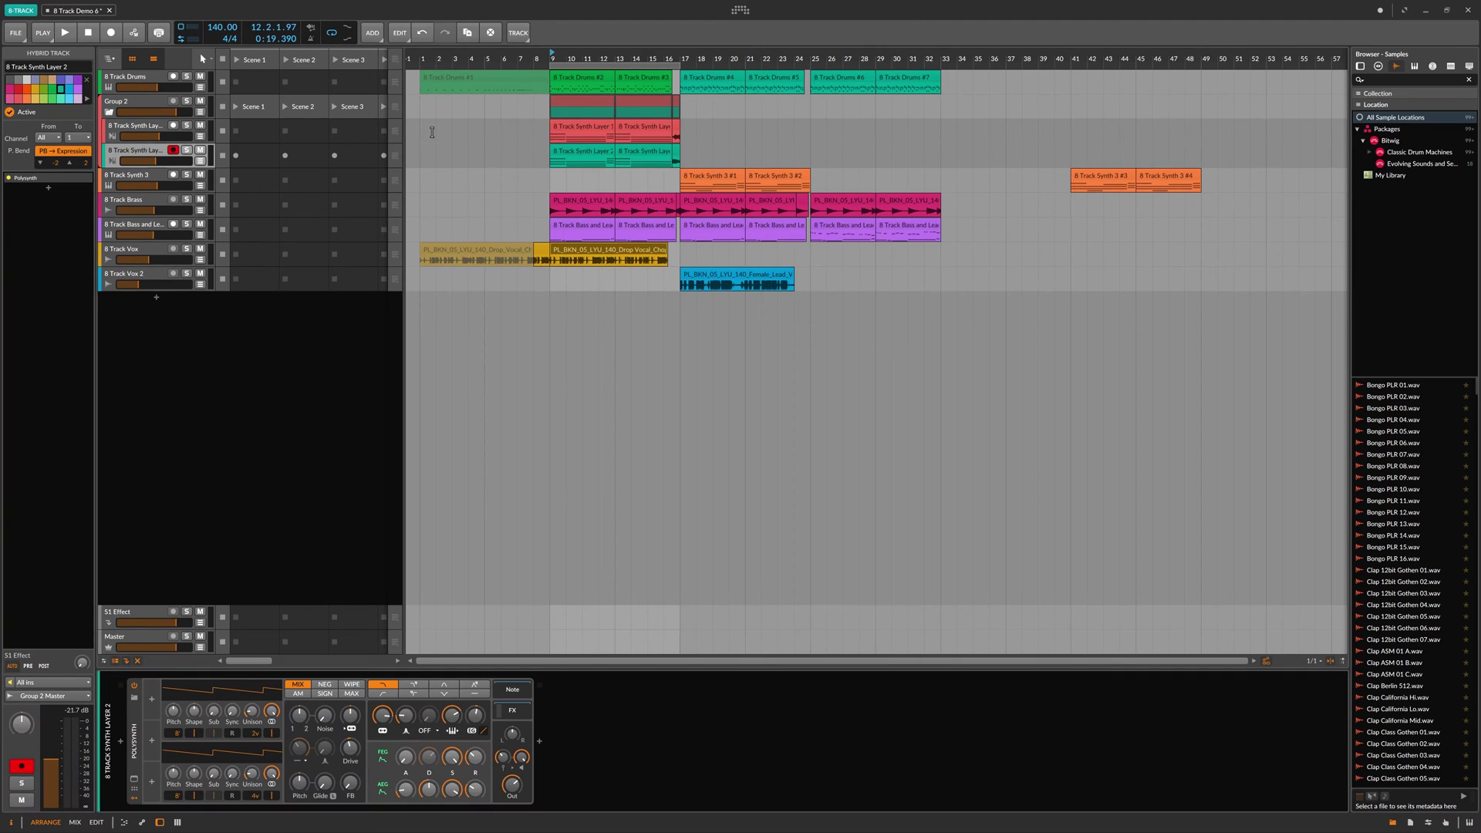
# Play the 8 Track Synth Layer 1 track, toggling its solo off and back on.
pyautogui.click(140, 125)
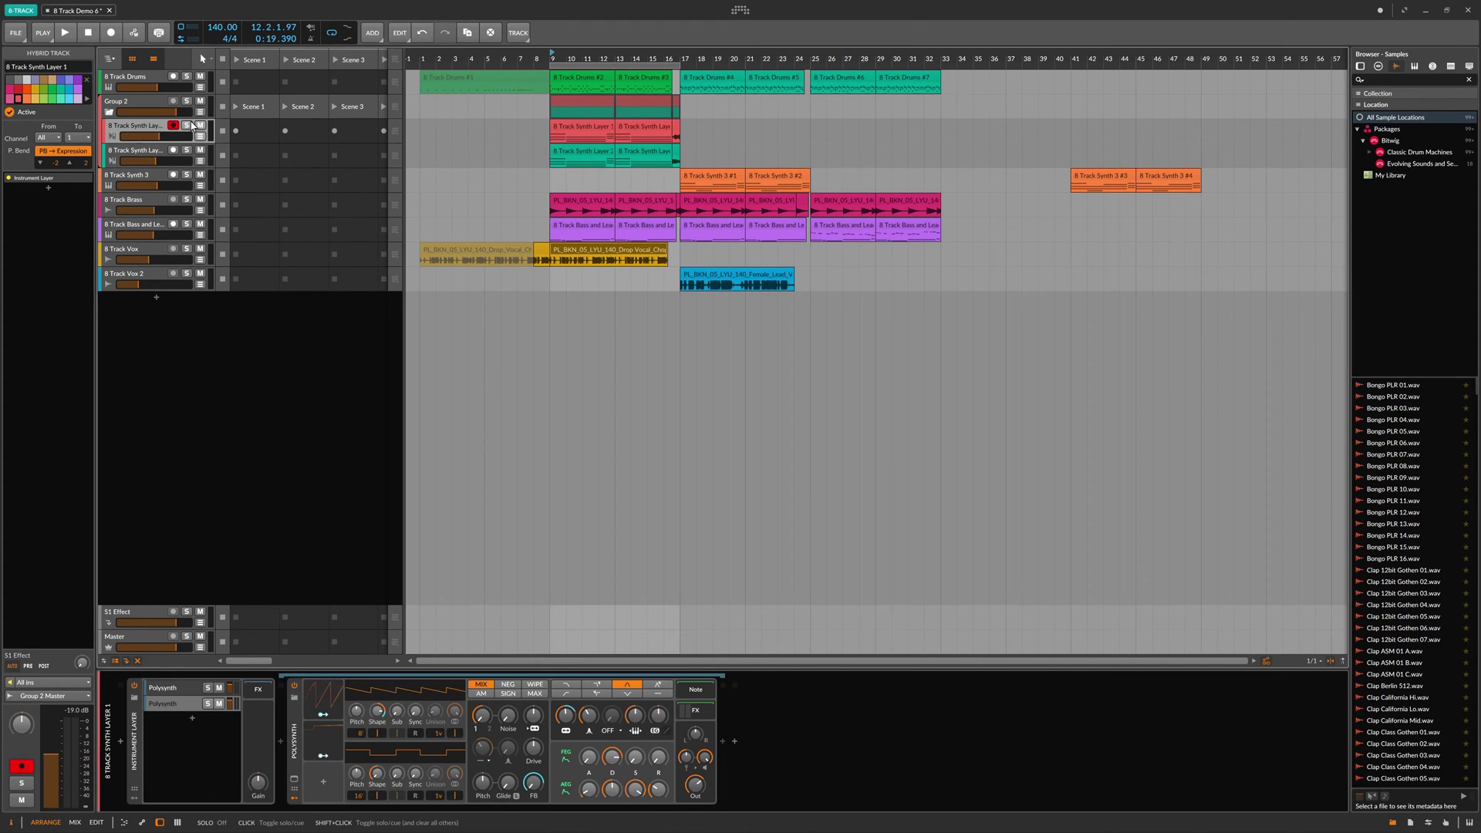
pyautogui.press('space')
pyautogui.click(187, 124)
pyautogui.click(186, 126)
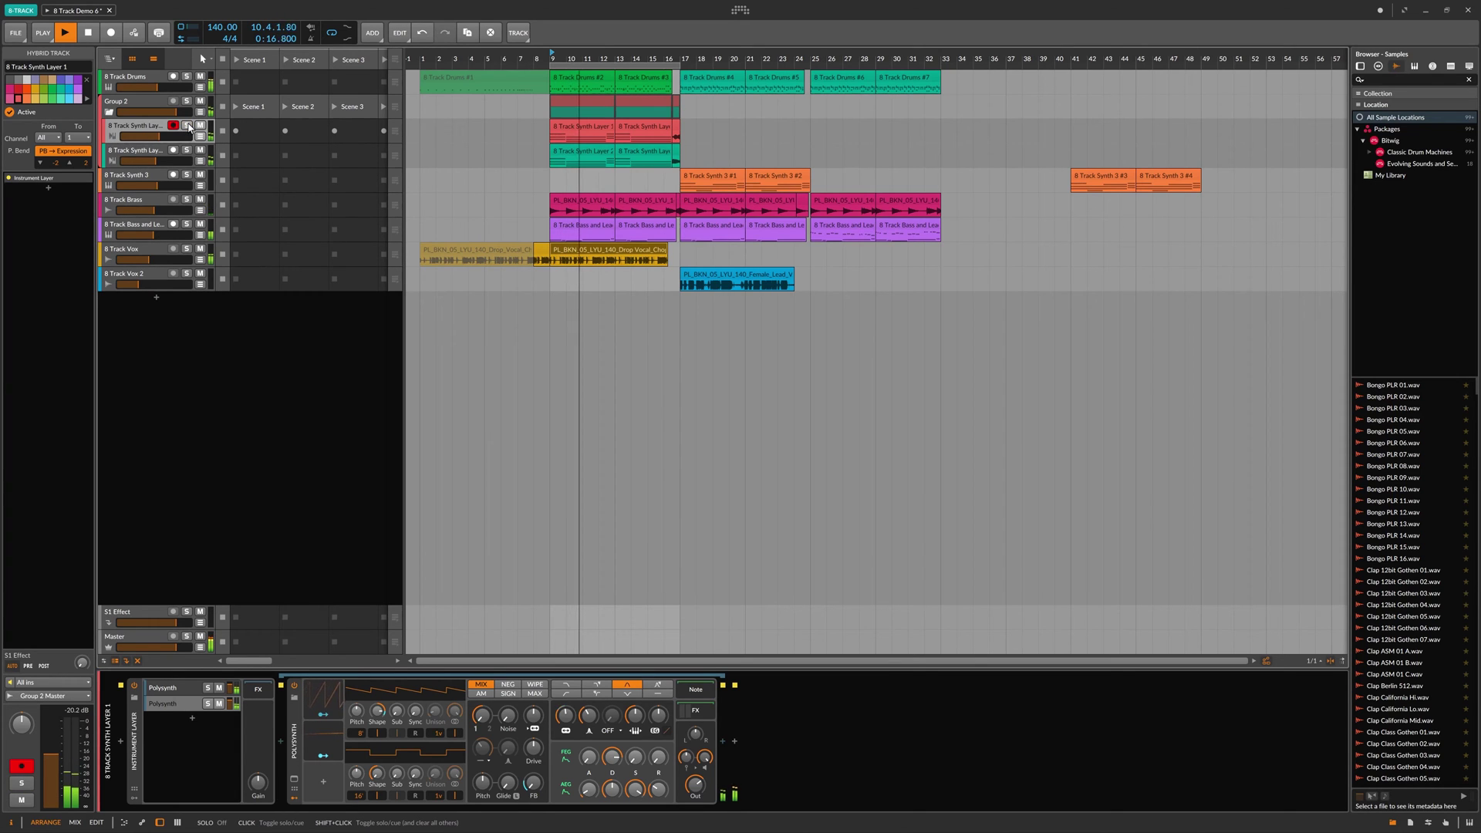
pyautogui.click(187, 125)
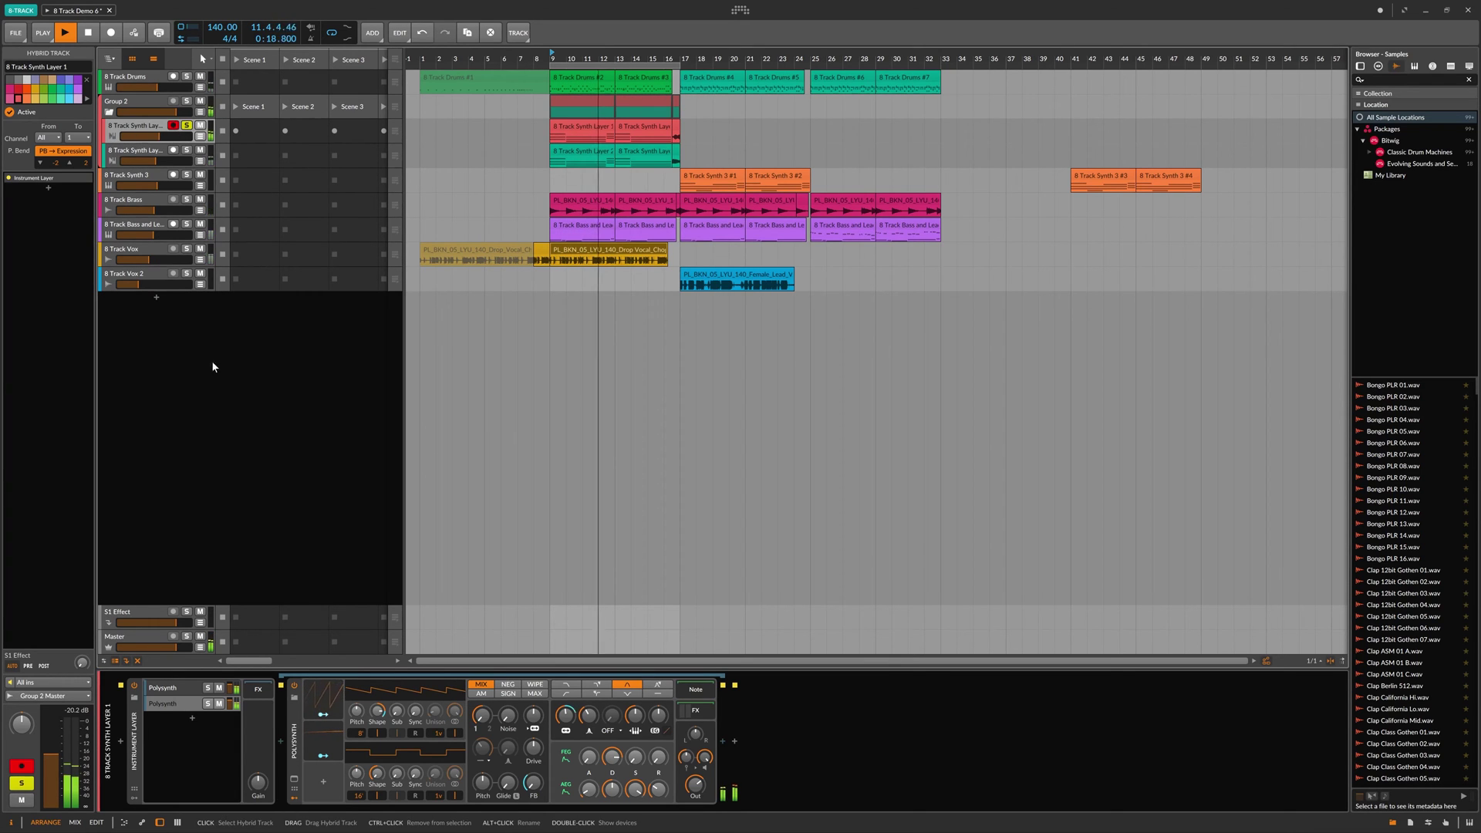
pyautogui.press('space')
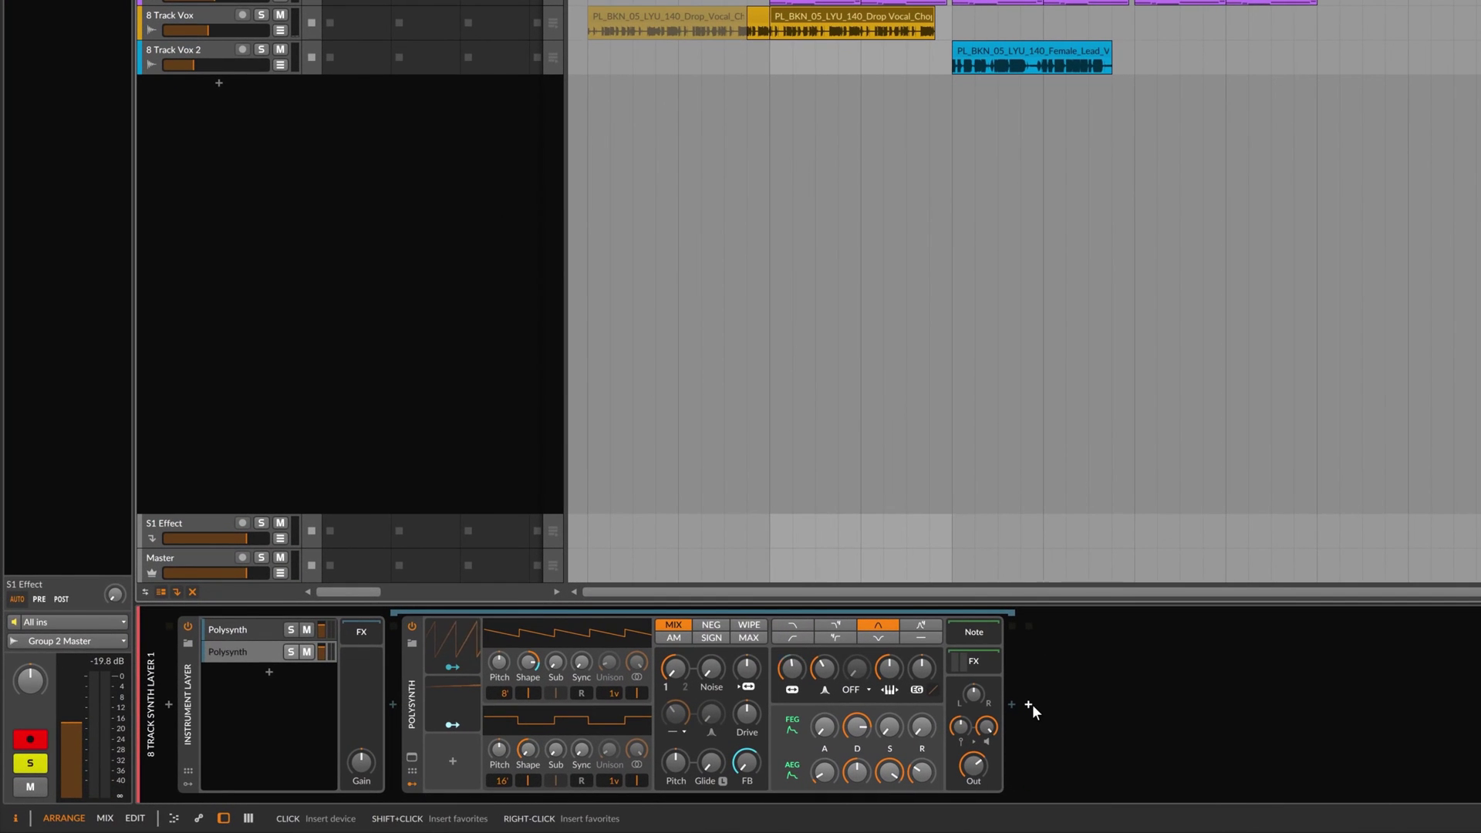
# Insert Bitwig's Multiband FX-2 device from the browser right after the Polysynth.
pyautogui.click(1031, 706)
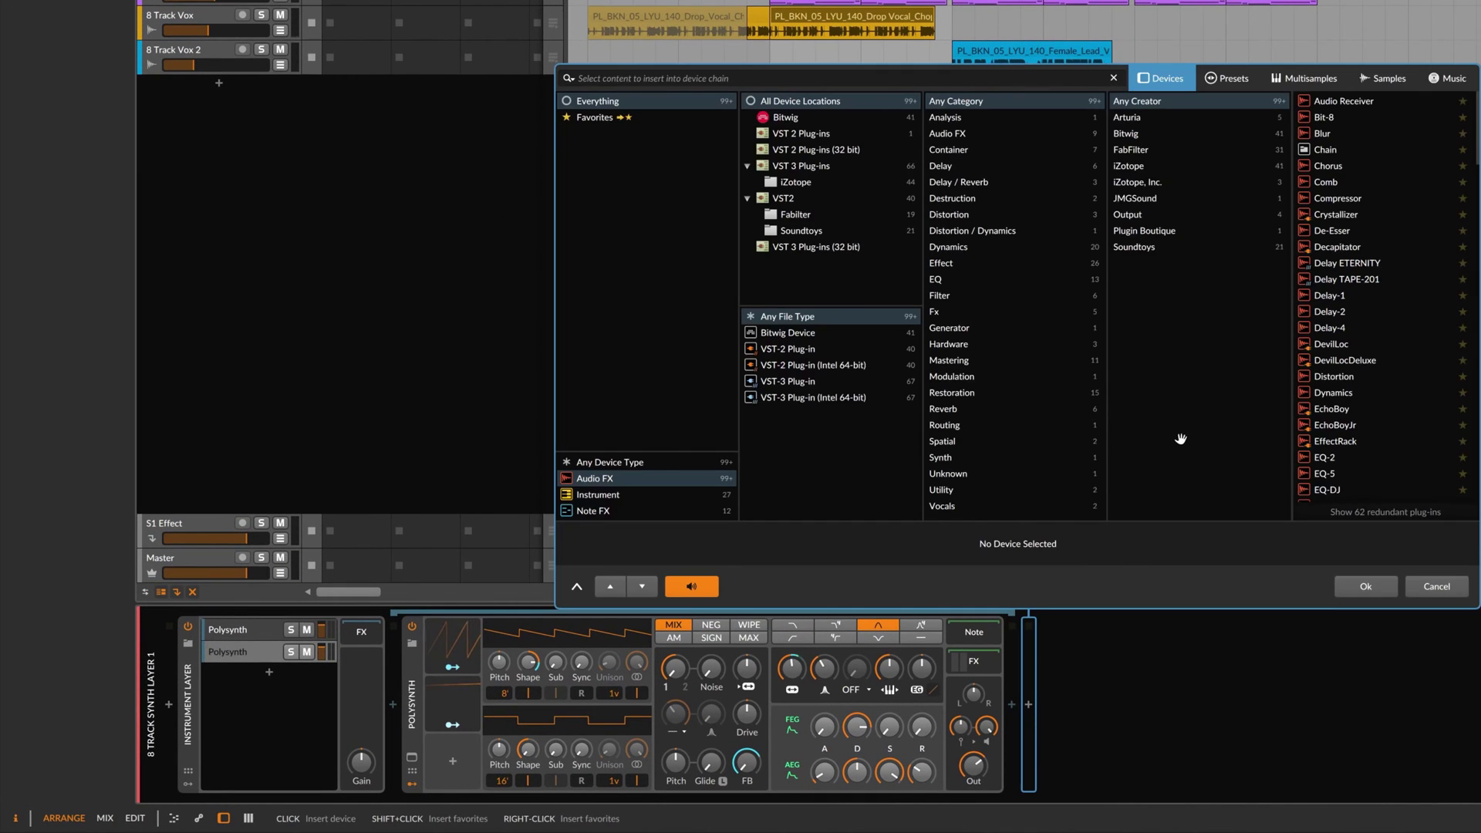
pyautogui.click(788, 114)
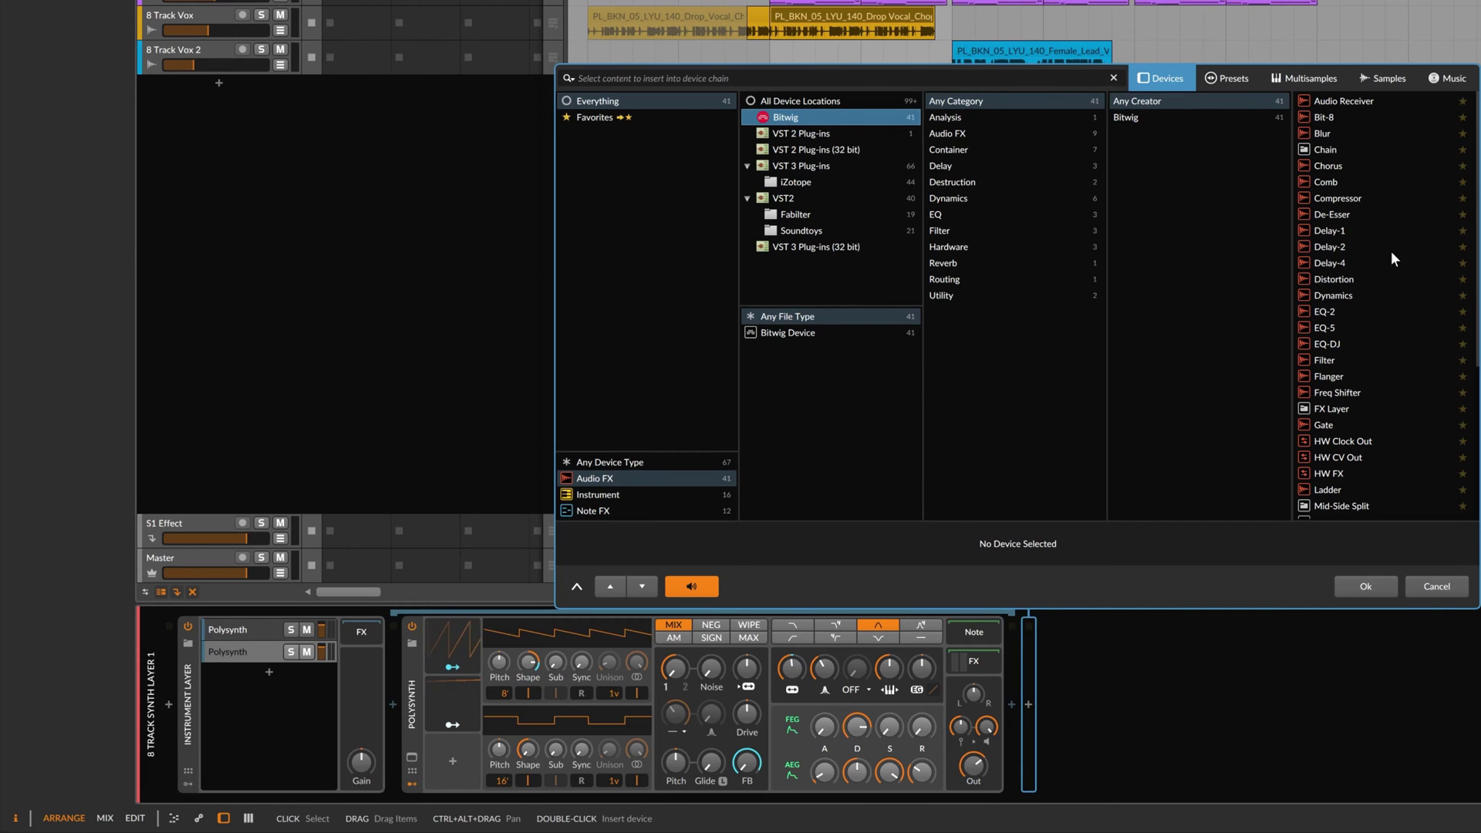
pyautogui.scroll(-5, 1390, 407)
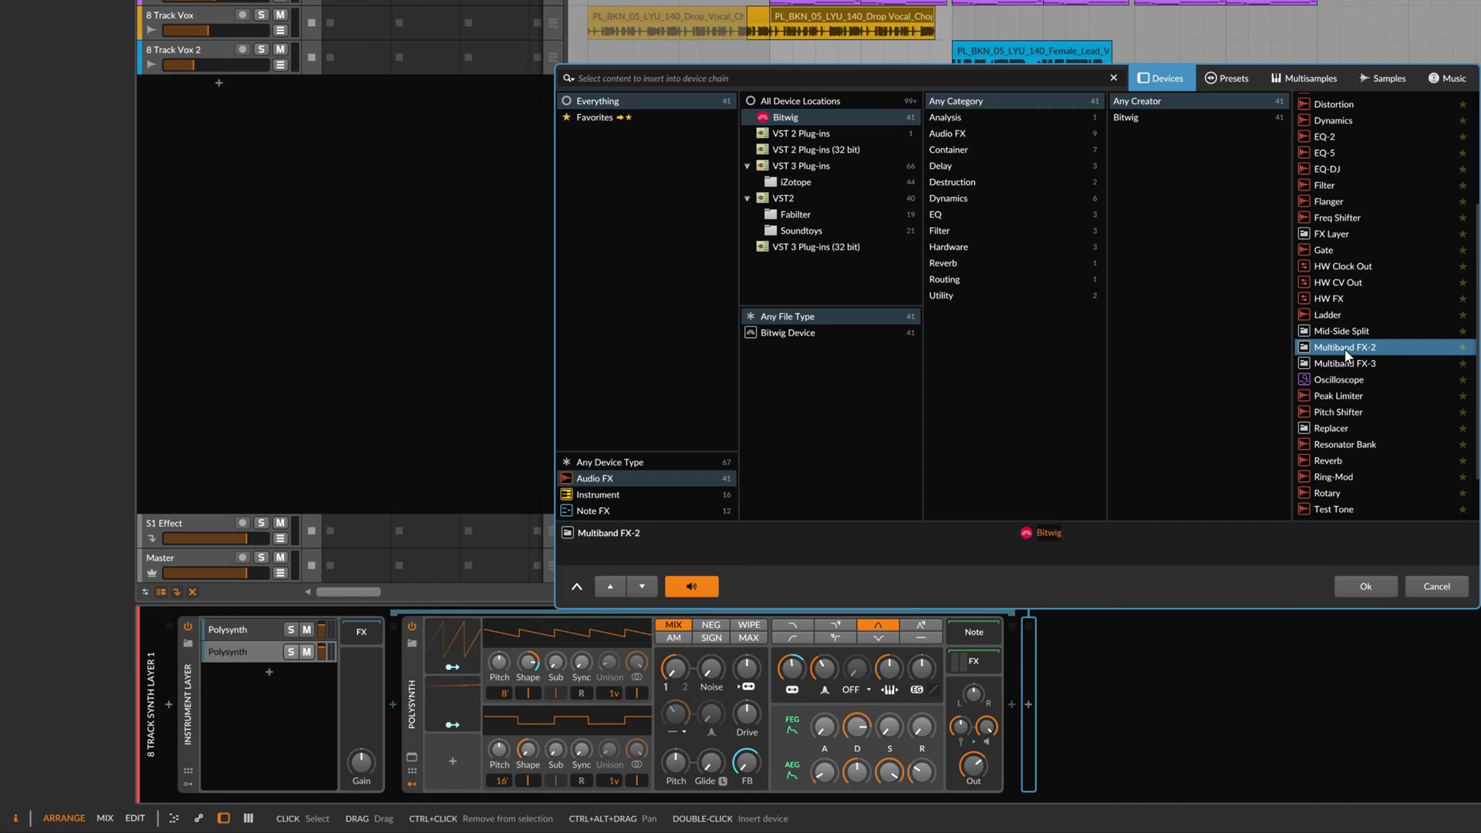
pyautogui.doubleClick(1344, 347)
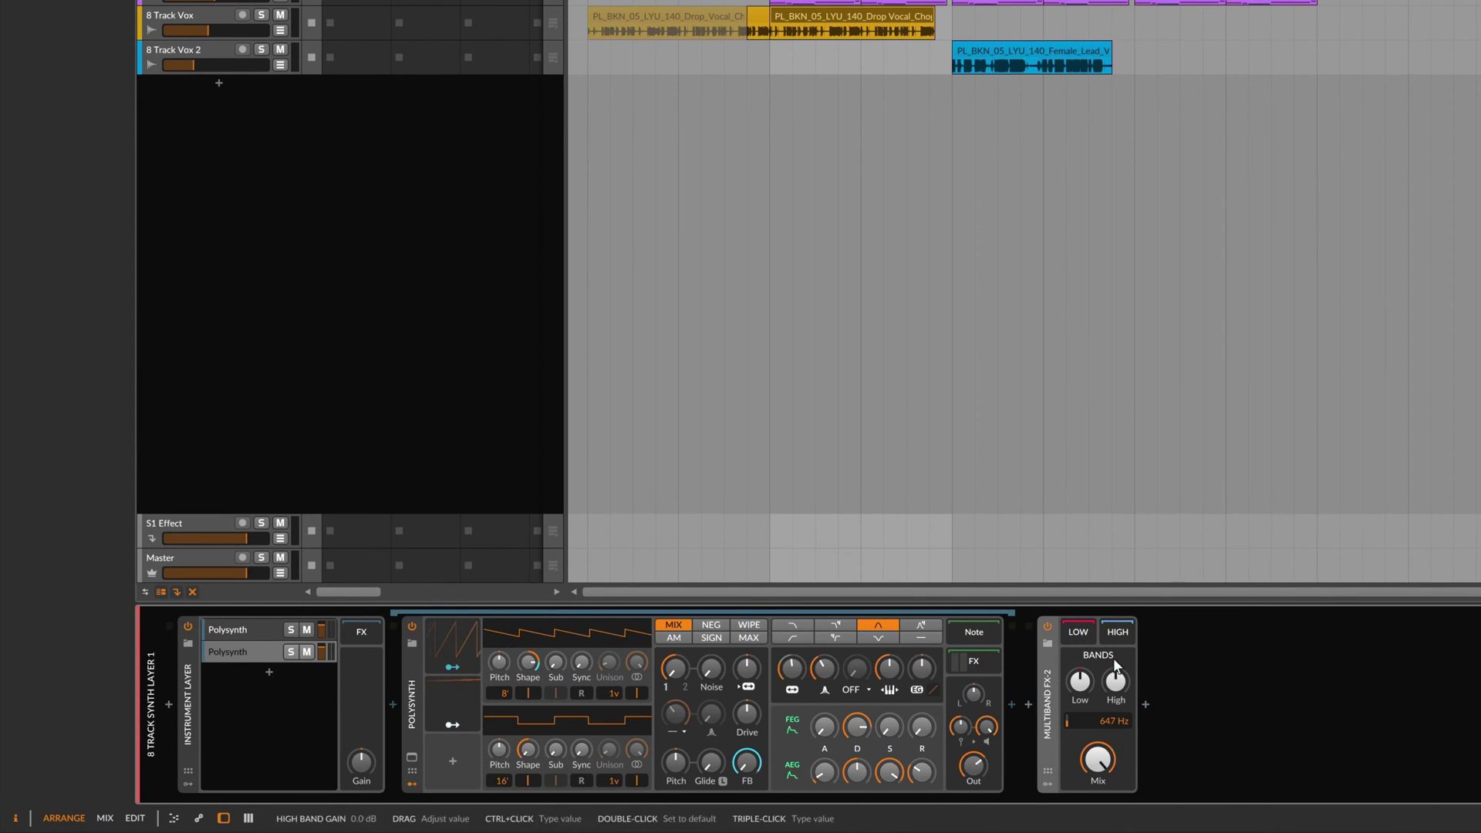
pyautogui.moveTo(1098, 759)
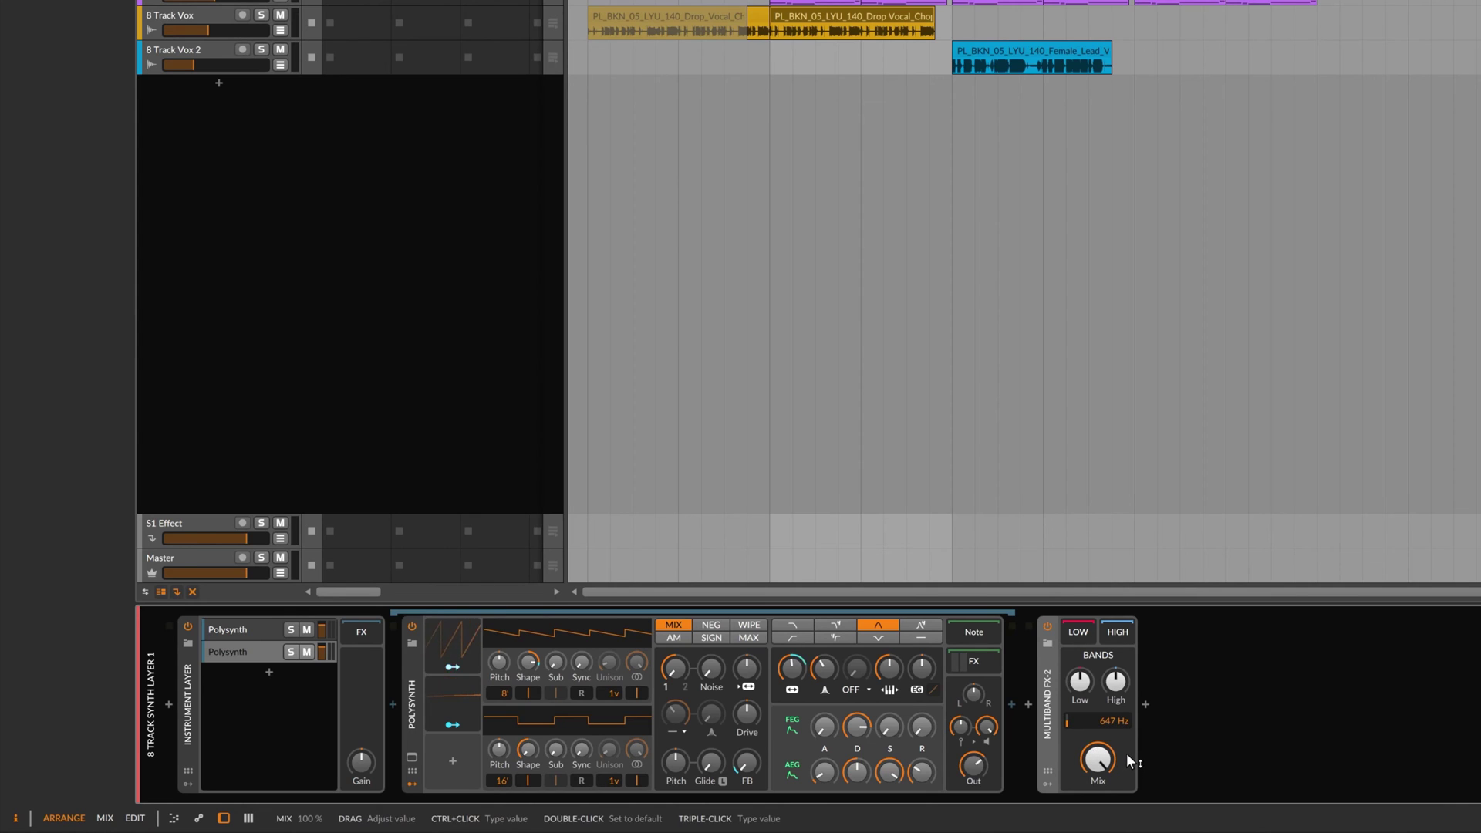
# Expand a band chain on the Multiband FX-2 device.
pyautogui.click(1072, 635)
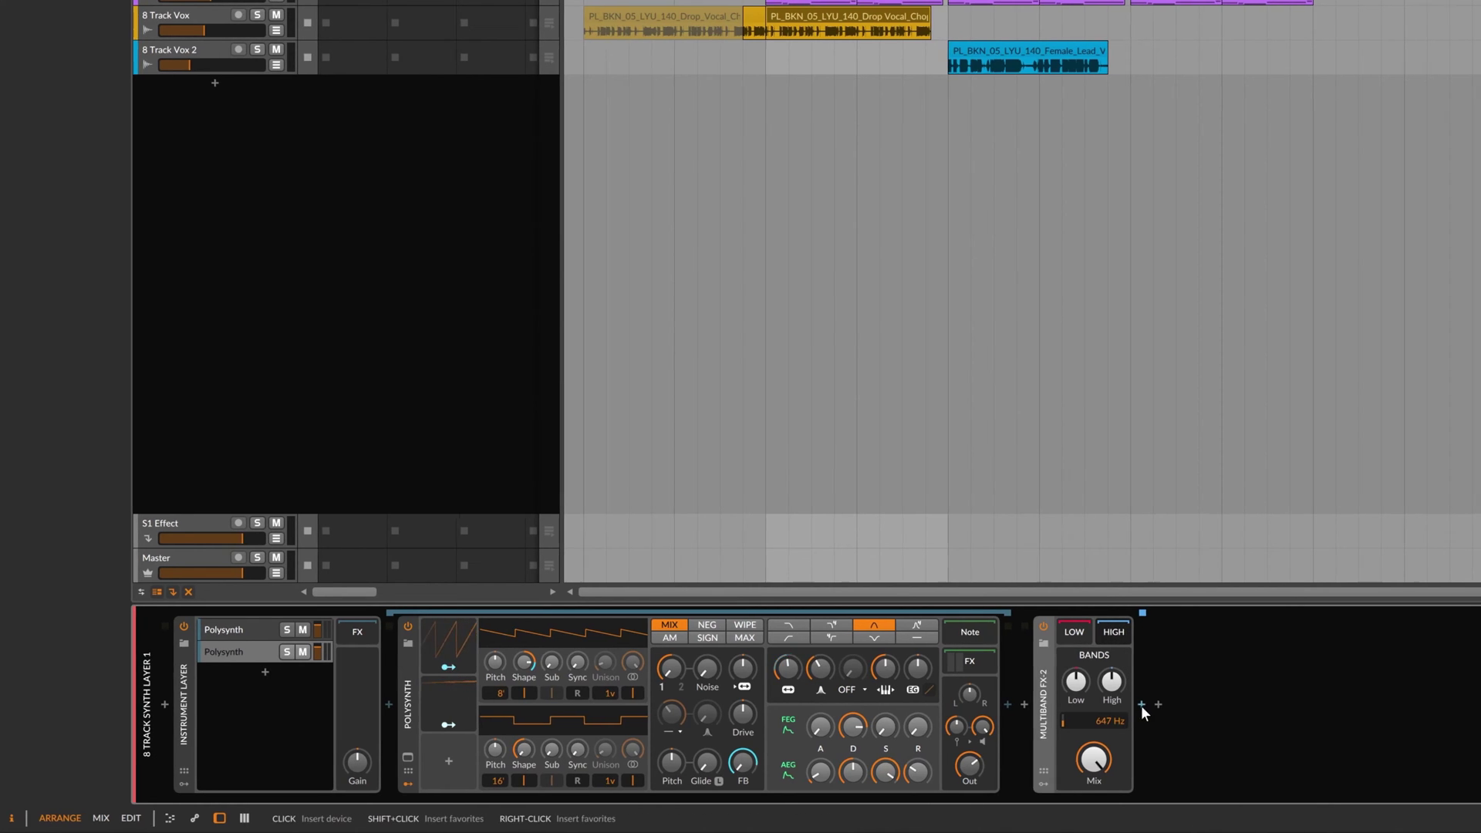
# Add a Chorus device from the browser into the Multiband FX-2 band chain.
pyautogui.click(1142, 705)
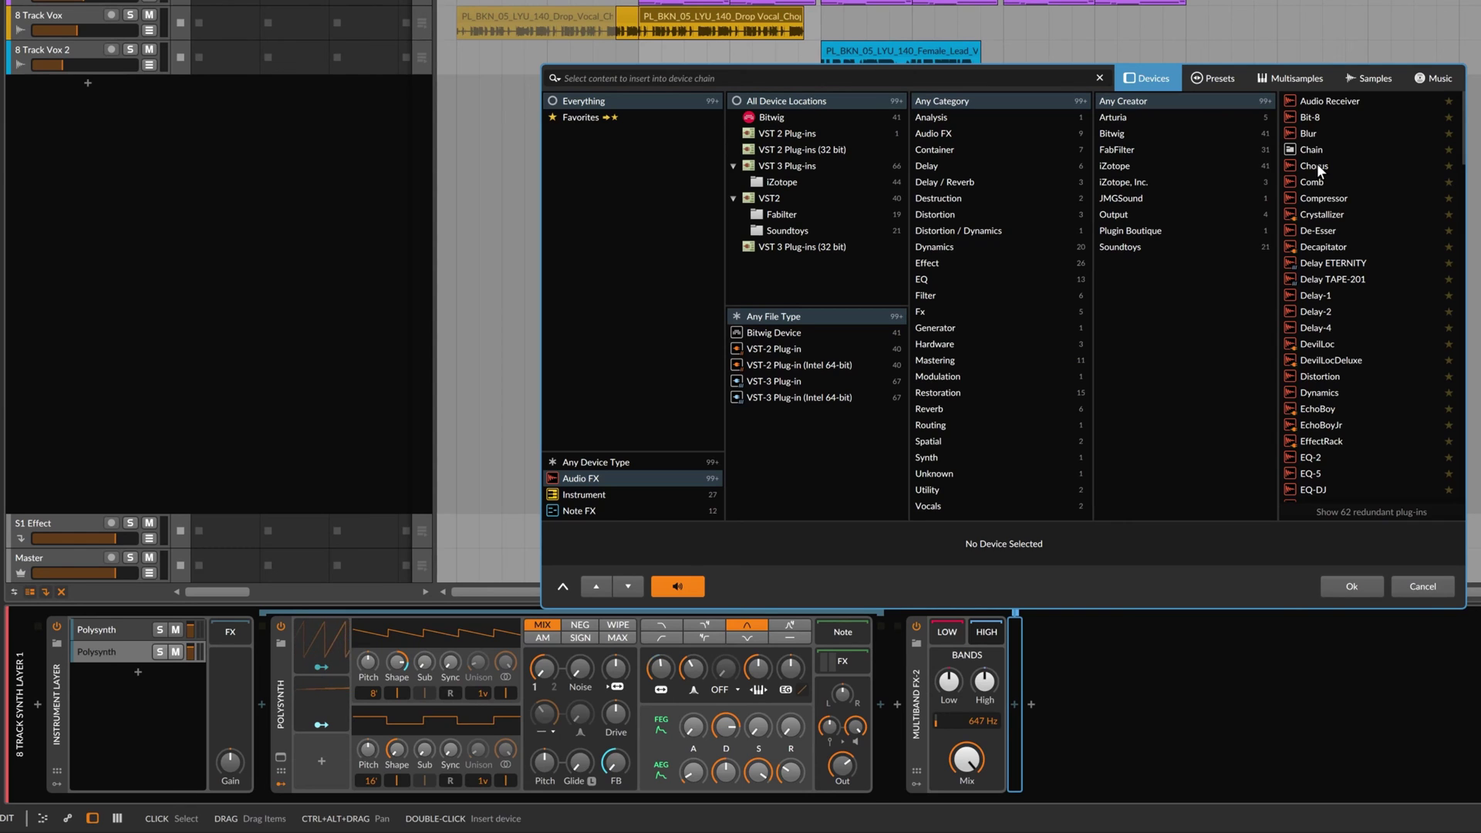
pyautogui.click(1318, 163)
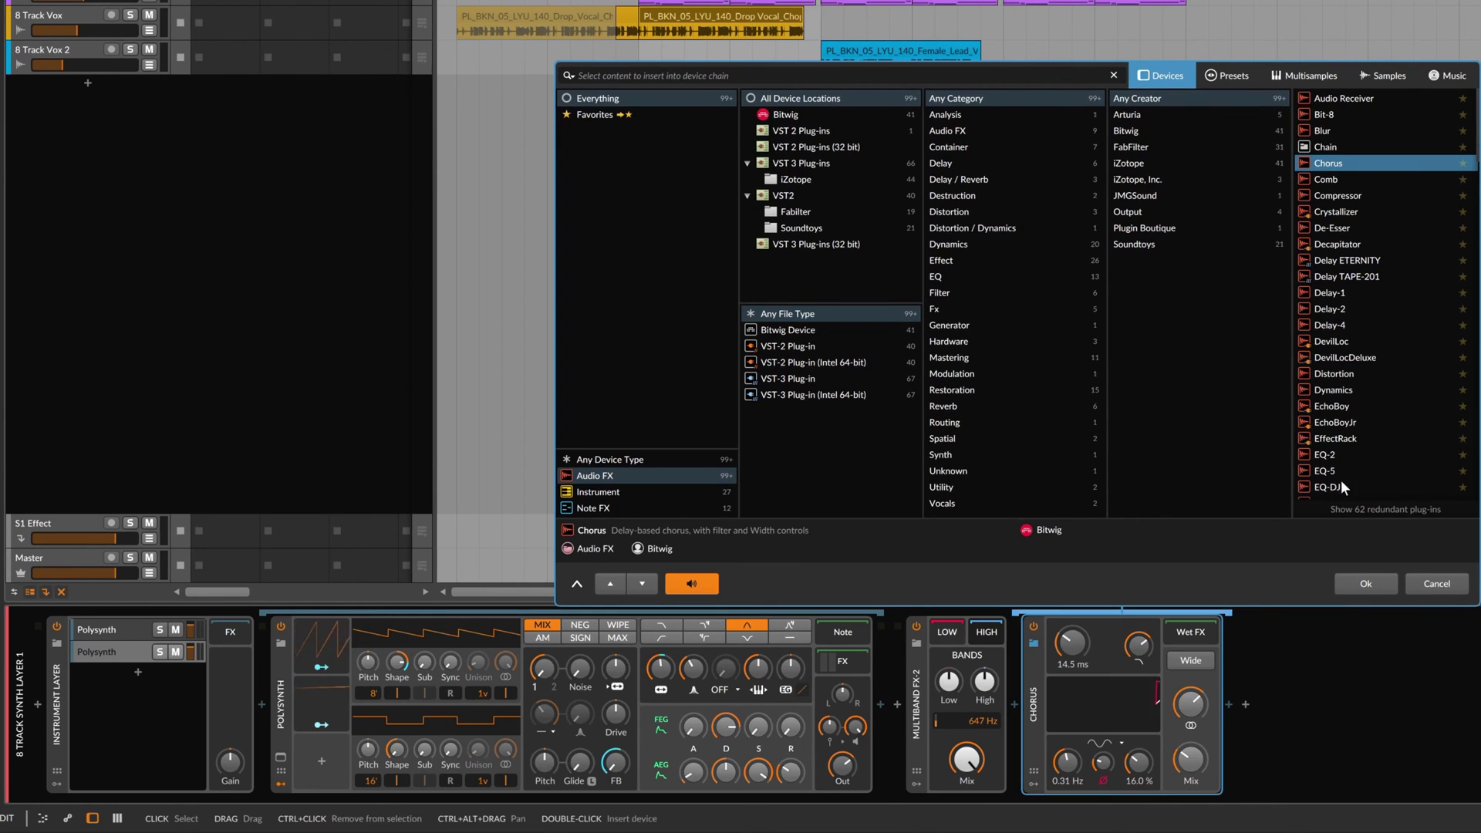
pyautogui.click(1362, 581)
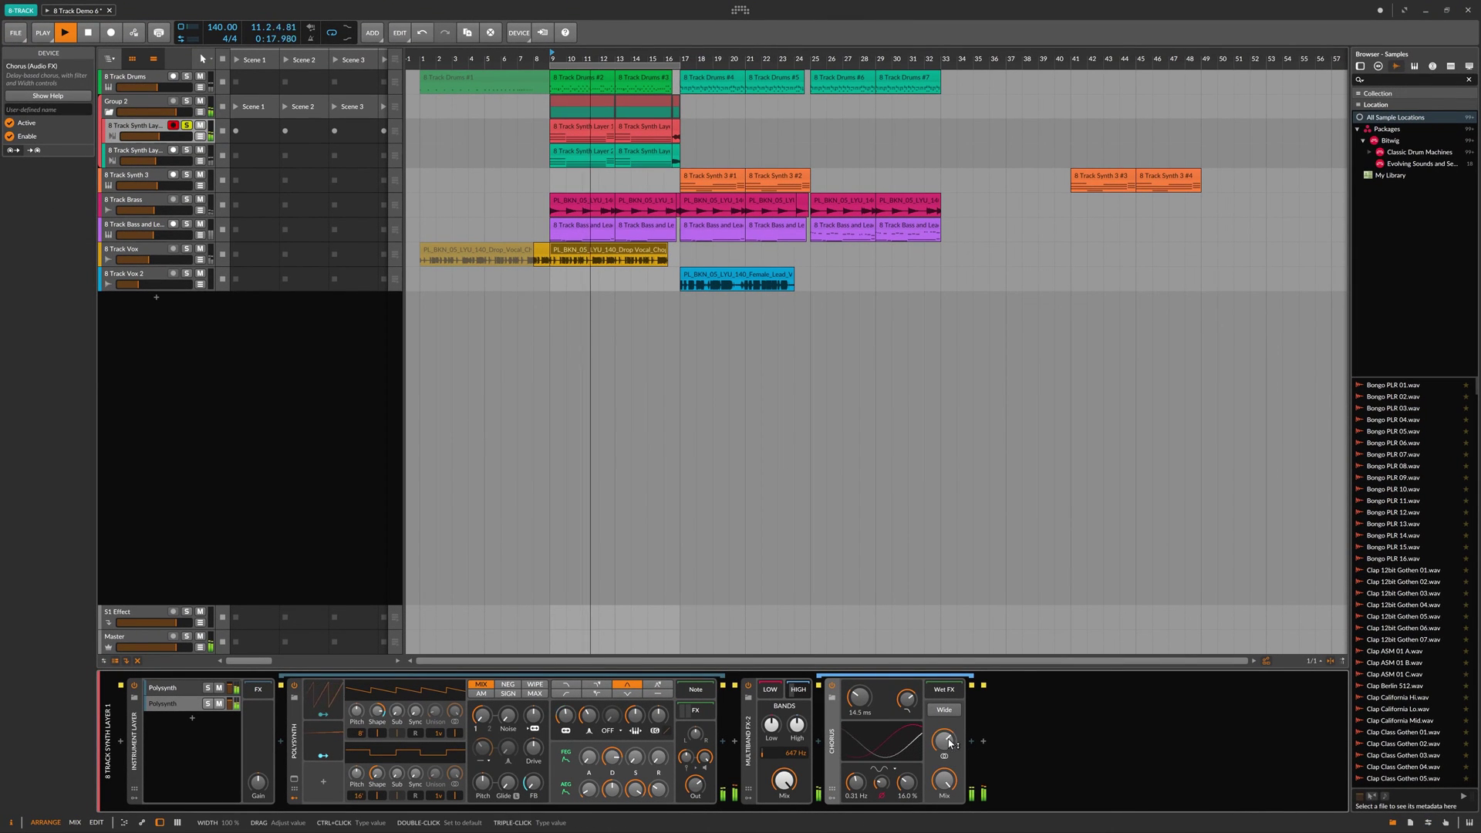
# Enable Wide on the Chorus and sweep the crossover to about 1.66 kHz while listening.
pyautogui.click(945, 710)
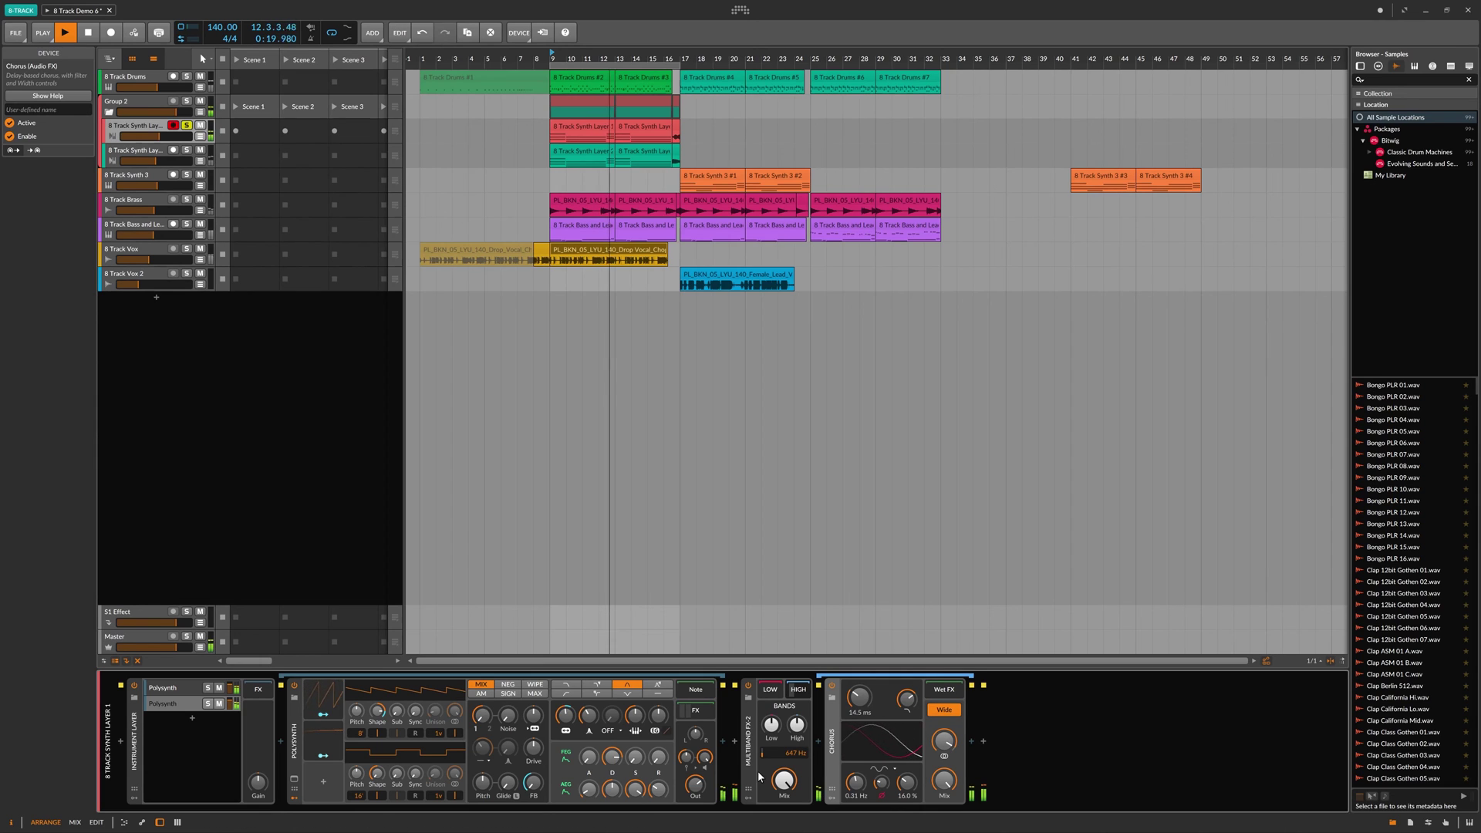
pyautogui.press('space')
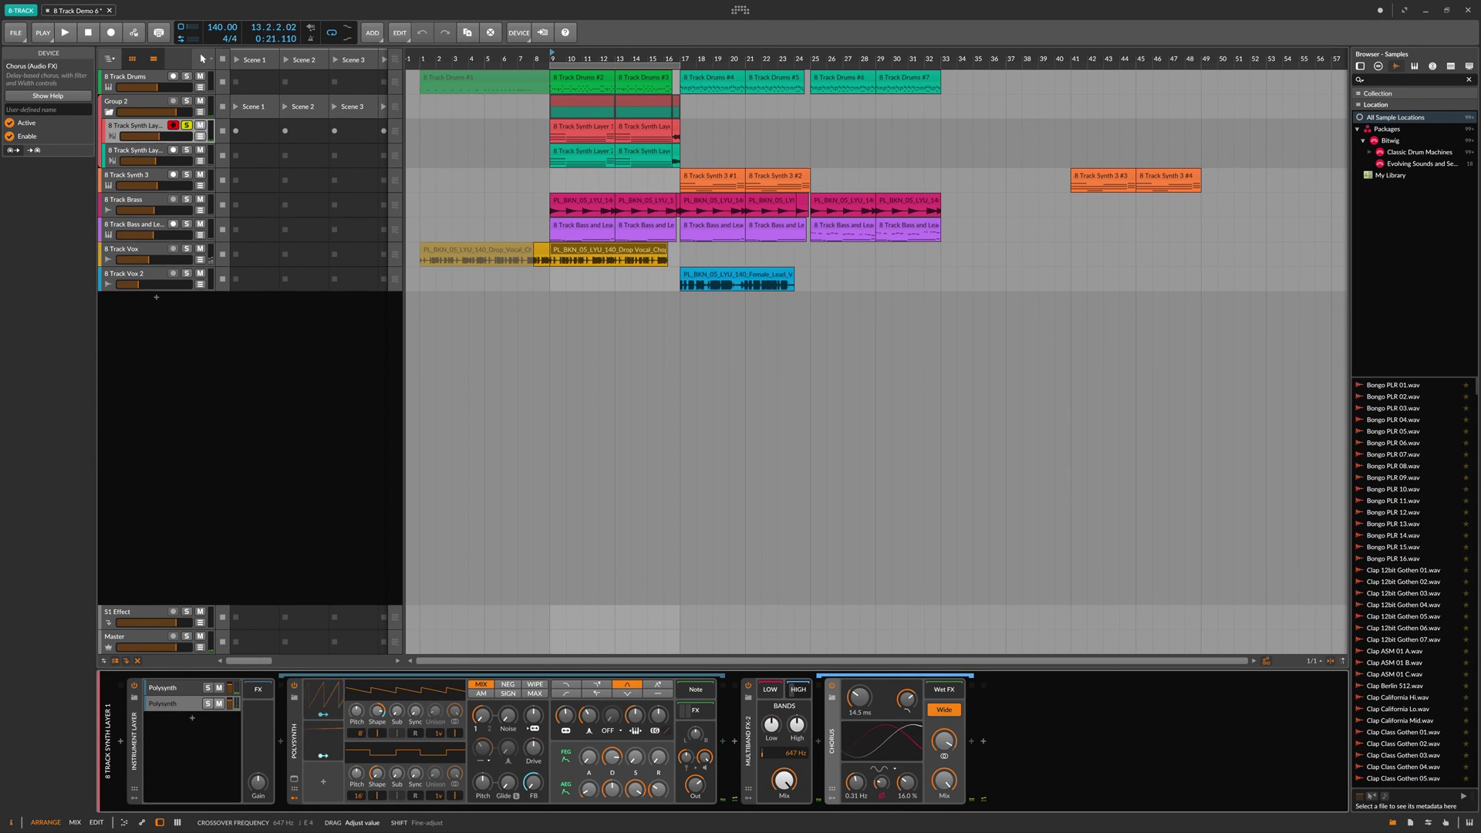
pyautogui.moveTo(787, 752); pyautogui.dragTo(786, 695)
pyautogui.press('space')
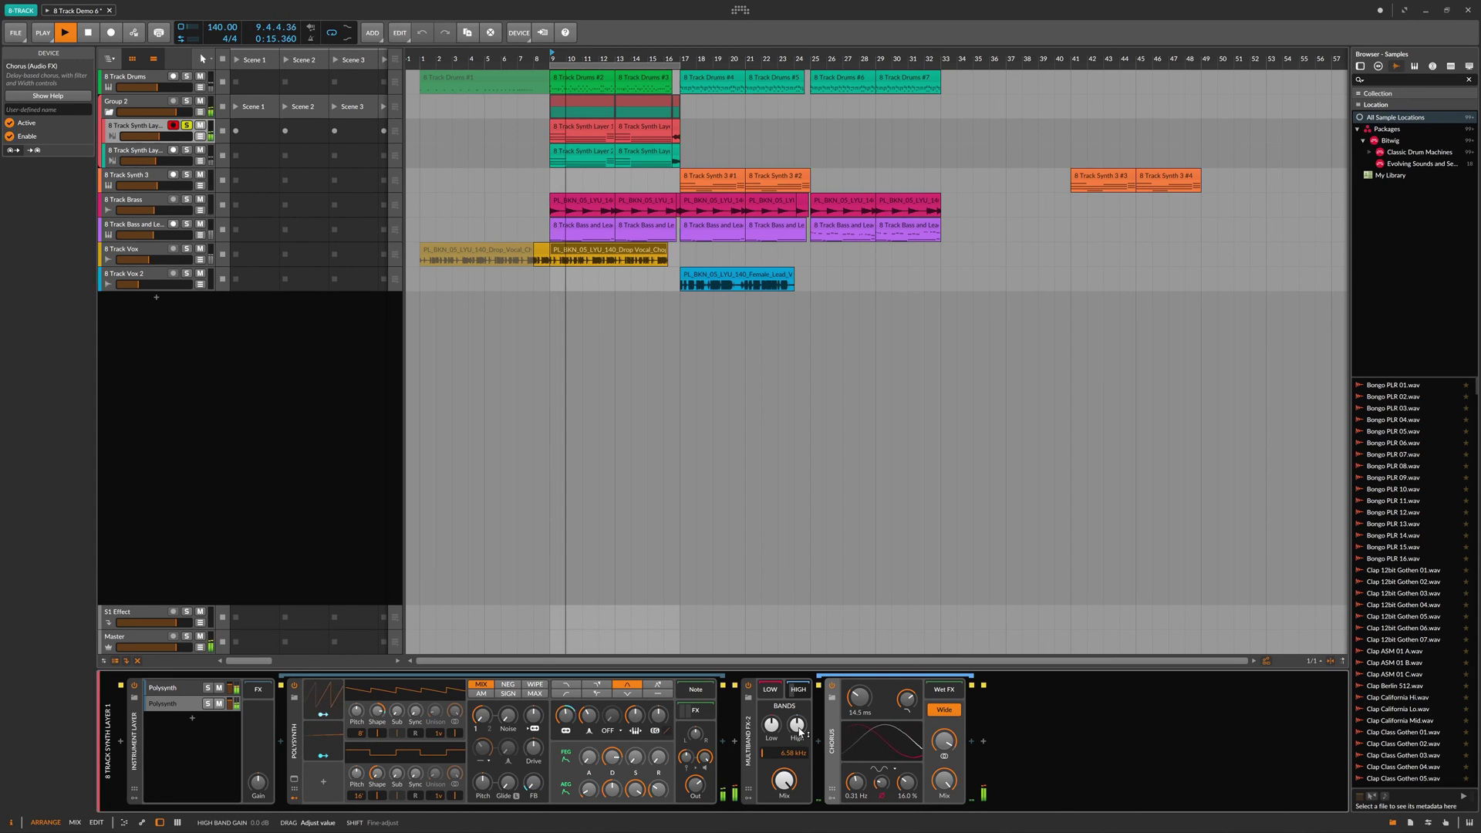
pyautogui.moveTo(795, 752)
pyautogui.mouseDown()
pyautogui.moveTo(794, 800)
pyautogui.moveTo(794, 724)
pyautogui.moveTo(794, 770)
pyautogui.moveTo(794, 744)
pyautogui.mouseUp()
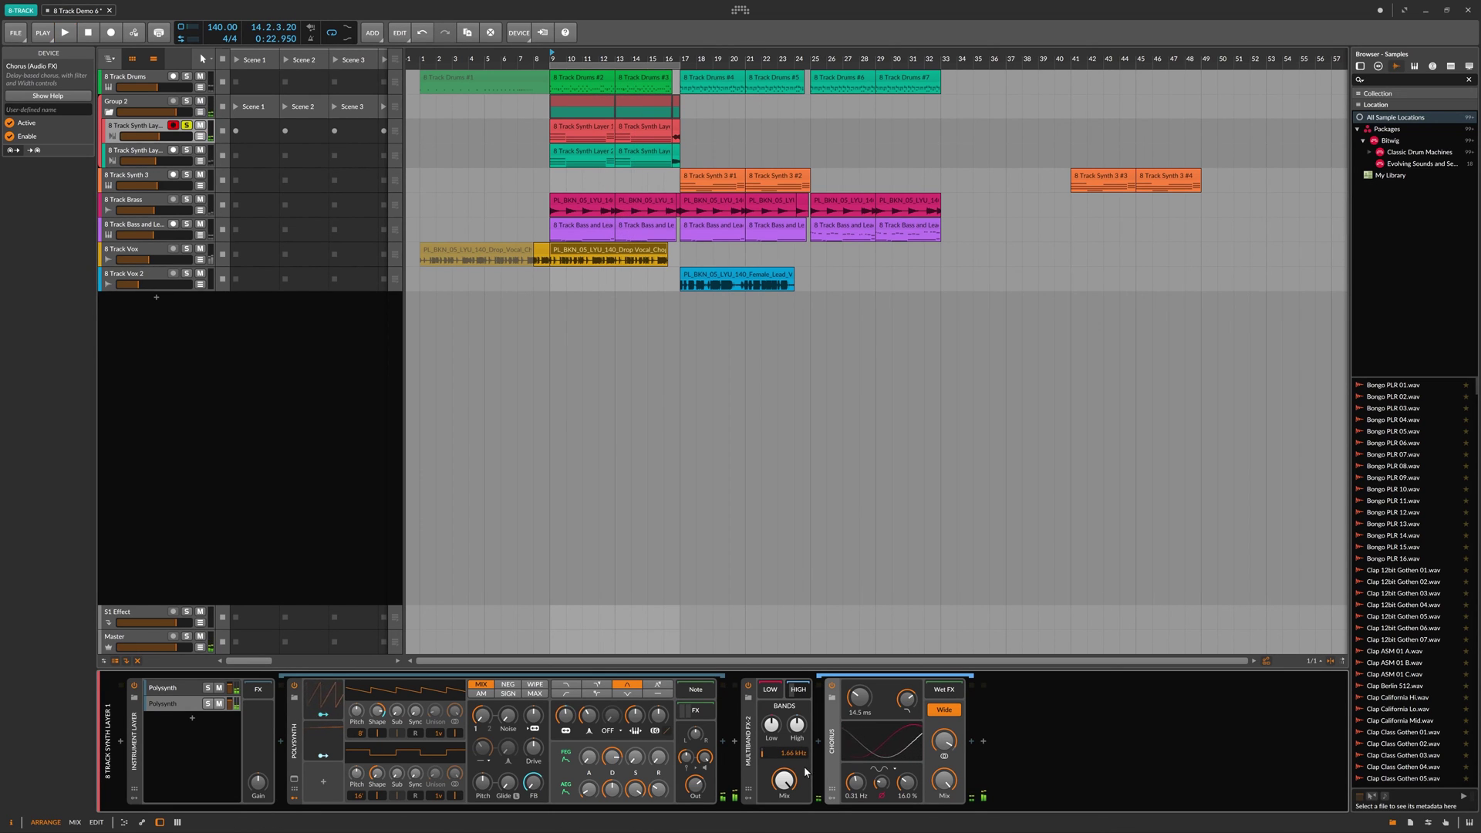